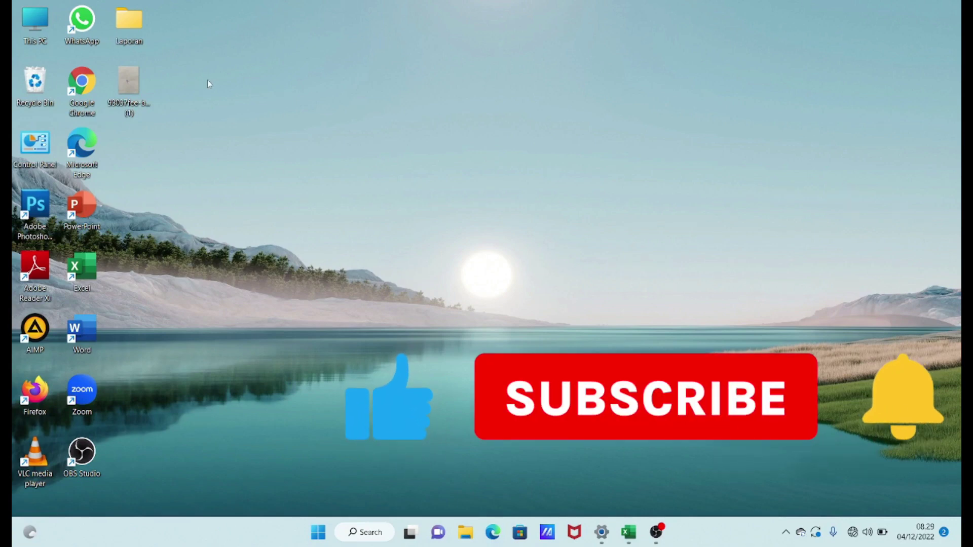
Refresh the desktop and bring the collection workbook back on screen
right_click(269, 106)
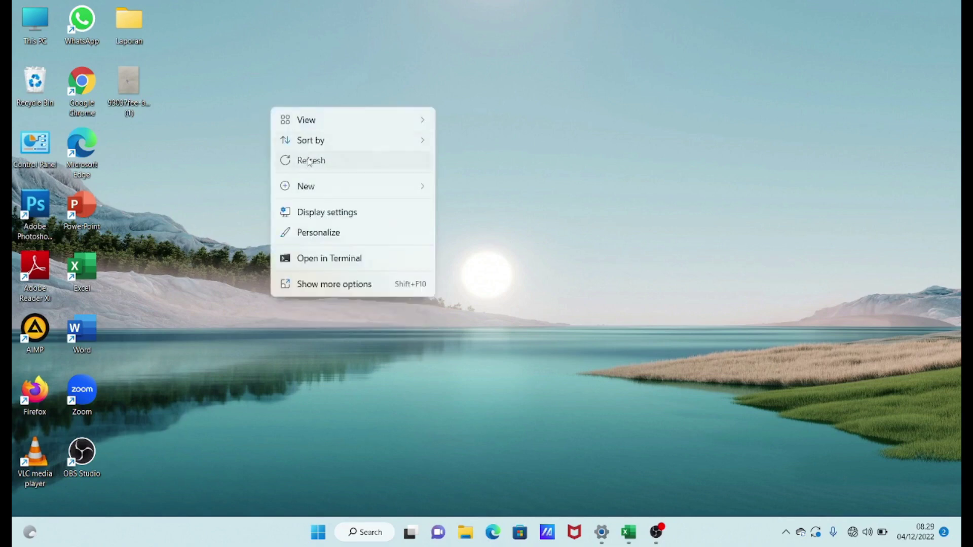
click(309, 161)
click(629, 531)
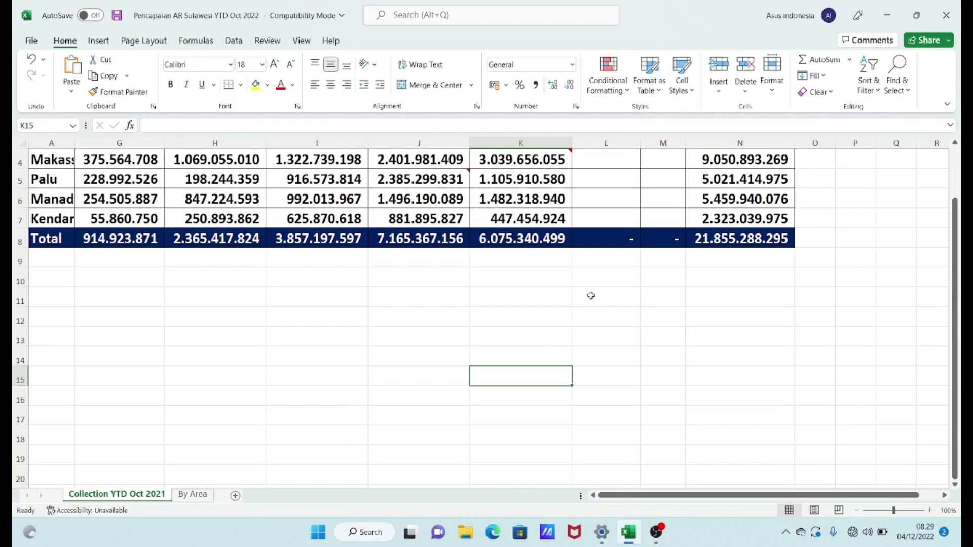
Scroll to the top and make columns I and J slightly narrower
scroll(435, 324, up, 1)
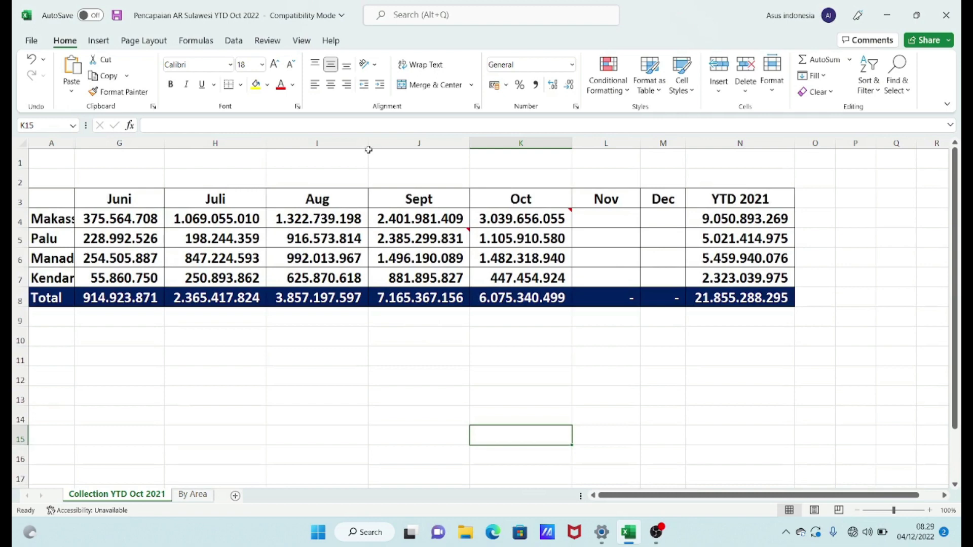
drag(369, 143, 366, 144)
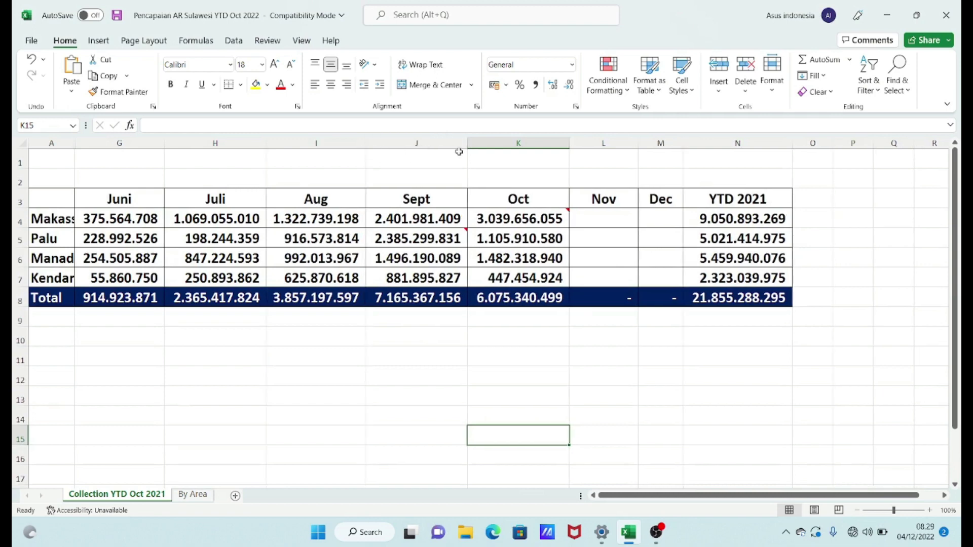
drag(467, 144, 465, 144)
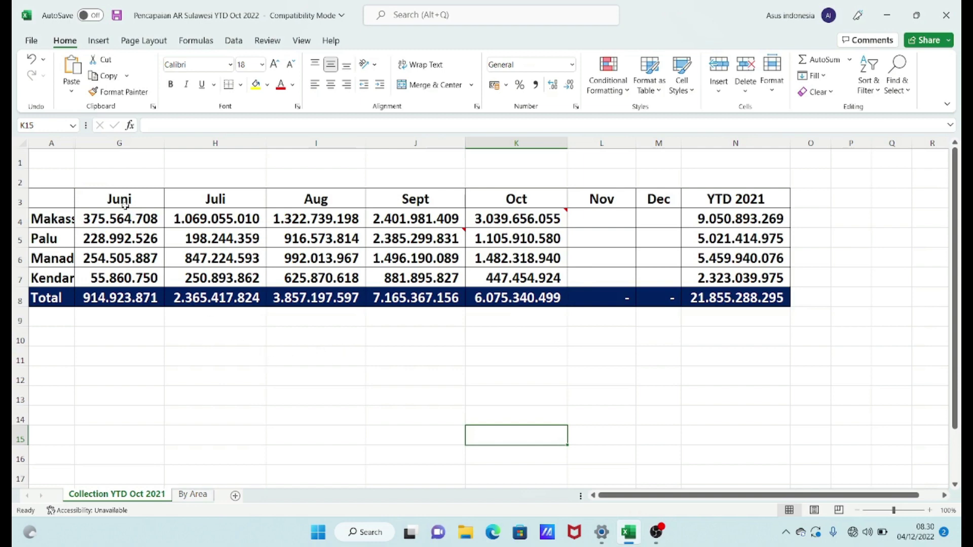
Select cell J6 holding the Sept value 1.496.190.089
mouse_move(75, 147)
mouse_down()
mouse_move(109, 150)
mouse_move(74, 151)
mouse_up()
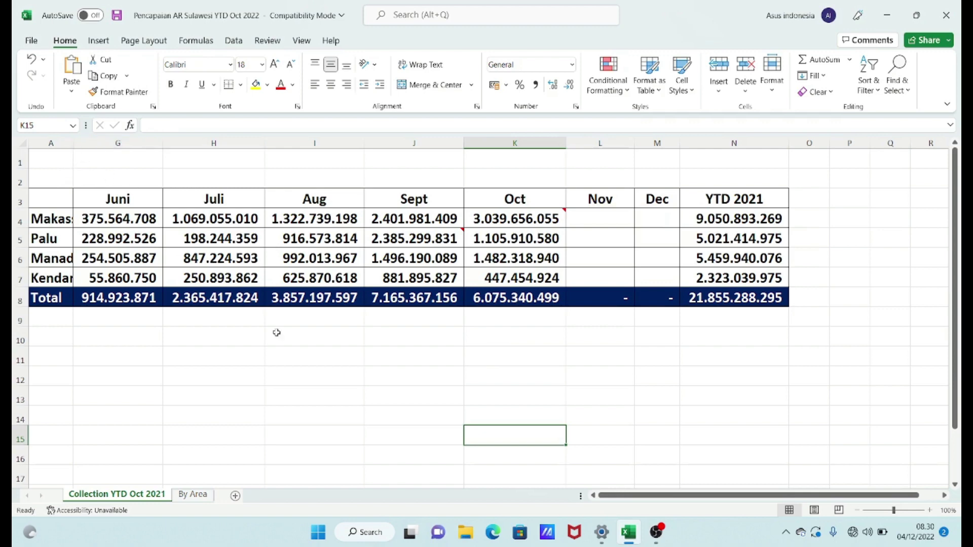
click(333, 375)
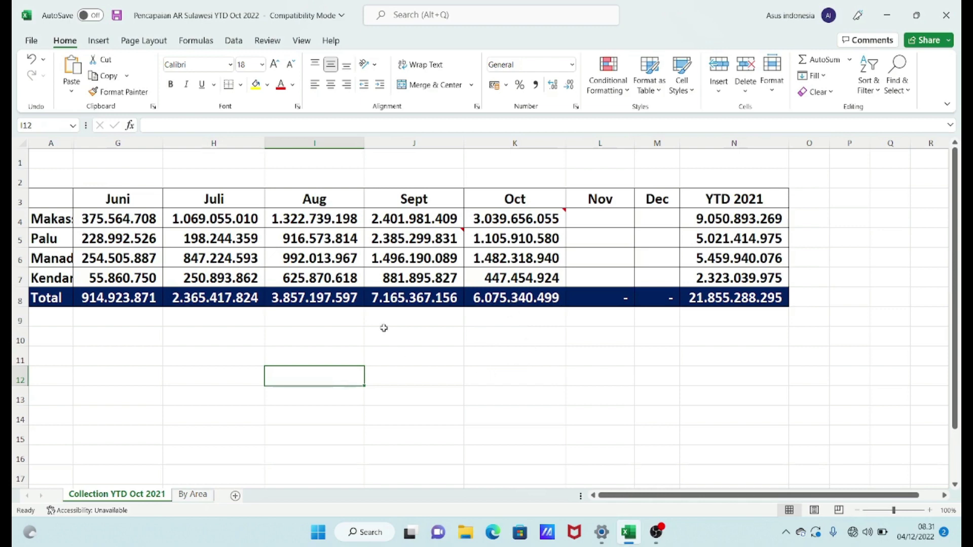
click(417, 262)
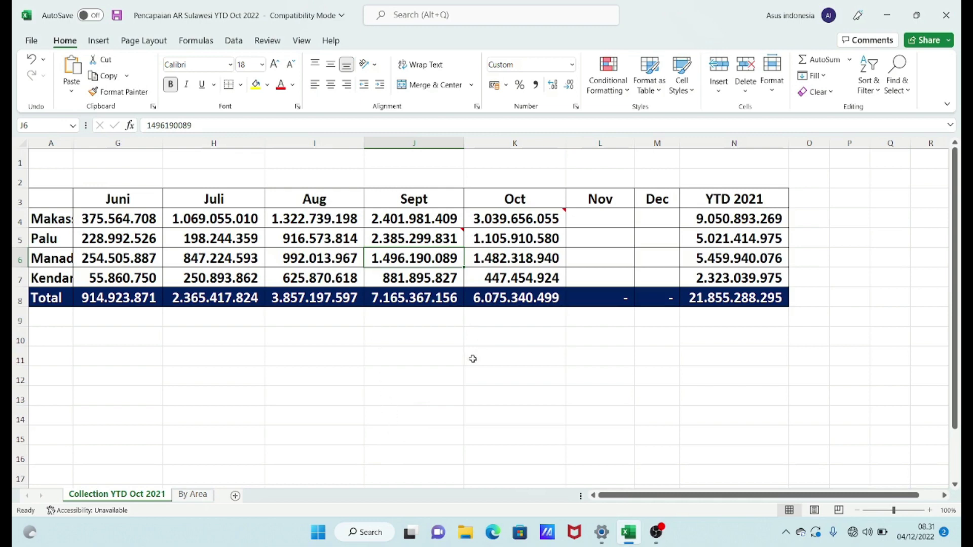
Add a new note reading 'ada pembayaran RS' to cell J6 from the Review tab
click(273, 42)
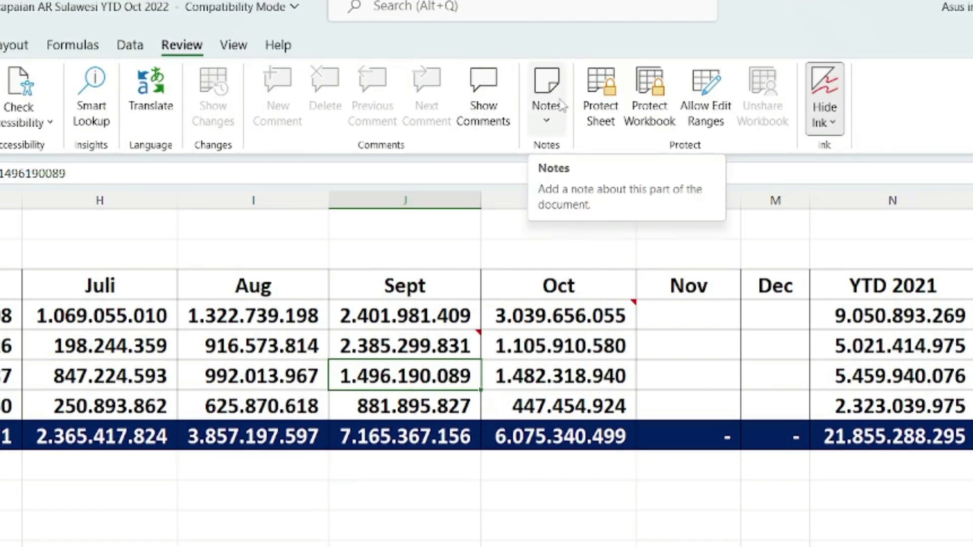
click(553, 103)
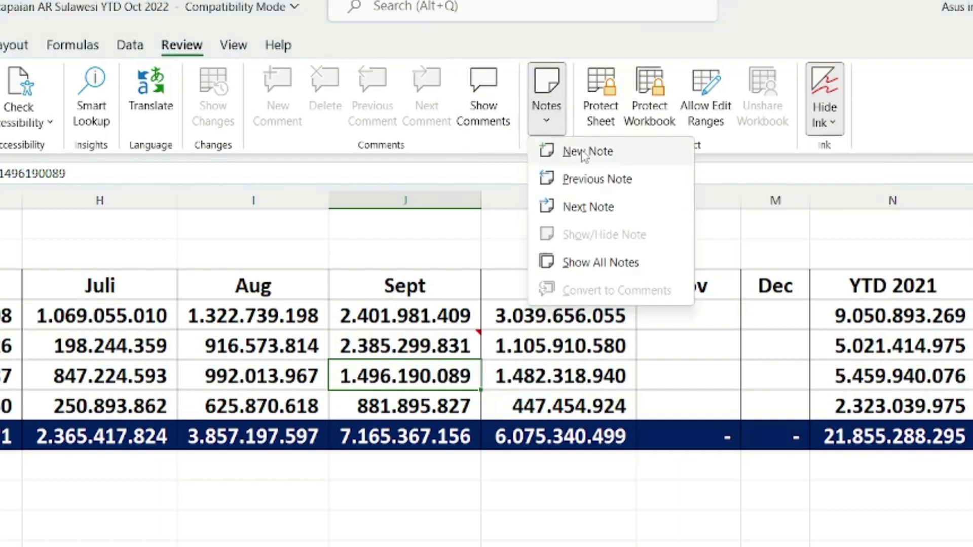
click(584, 152)
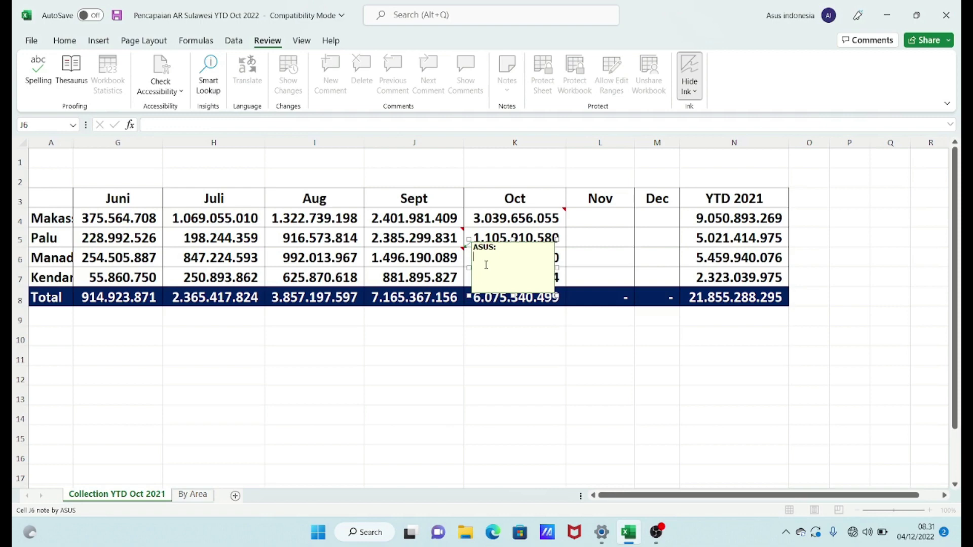
text(ada pemb)
text(ayaran RS)
click(583, 335)
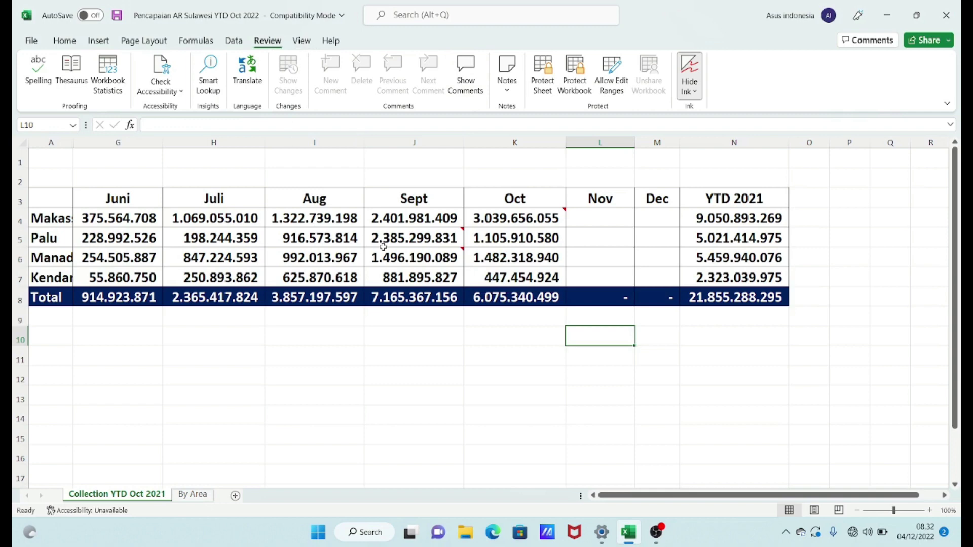
Attach a note 'penurunann pembayaran' to the Aug value 992.013.967 in cell I6
click(307, 260)
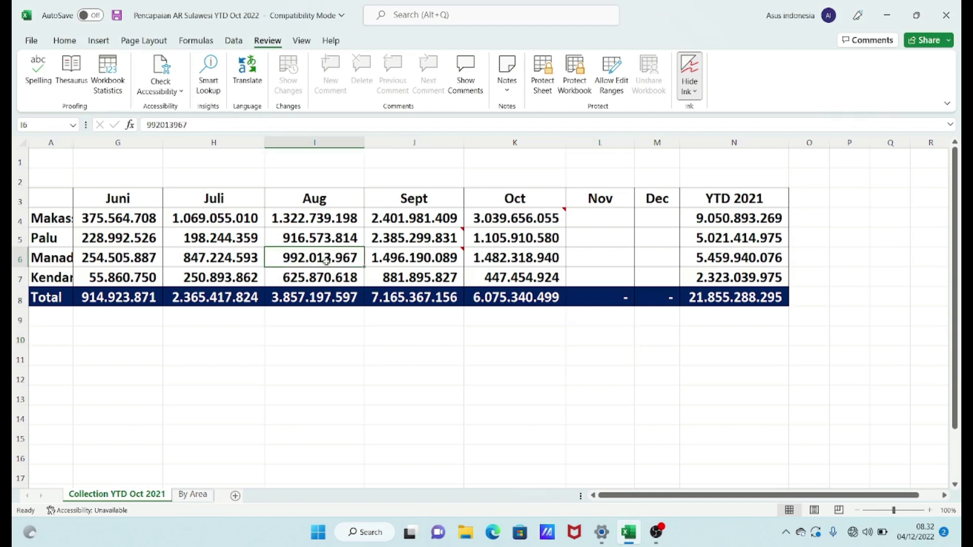
right_click(353, 259)
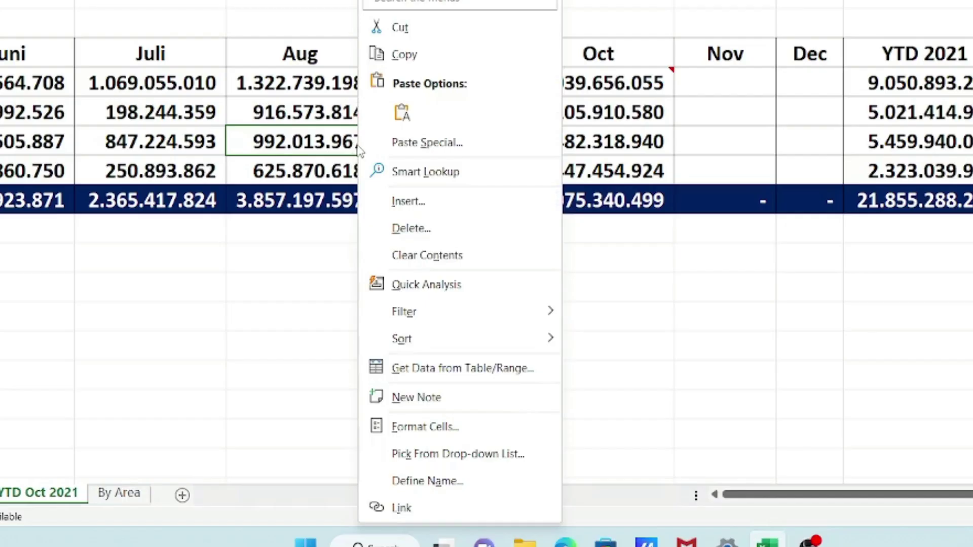
click(416, 398)
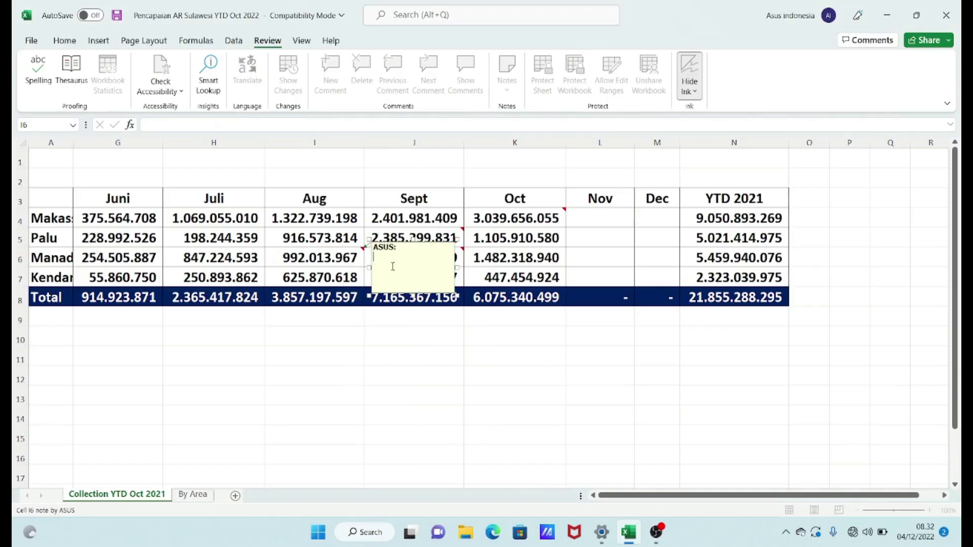
text(penurunann pembayaran)
click(452, 343)
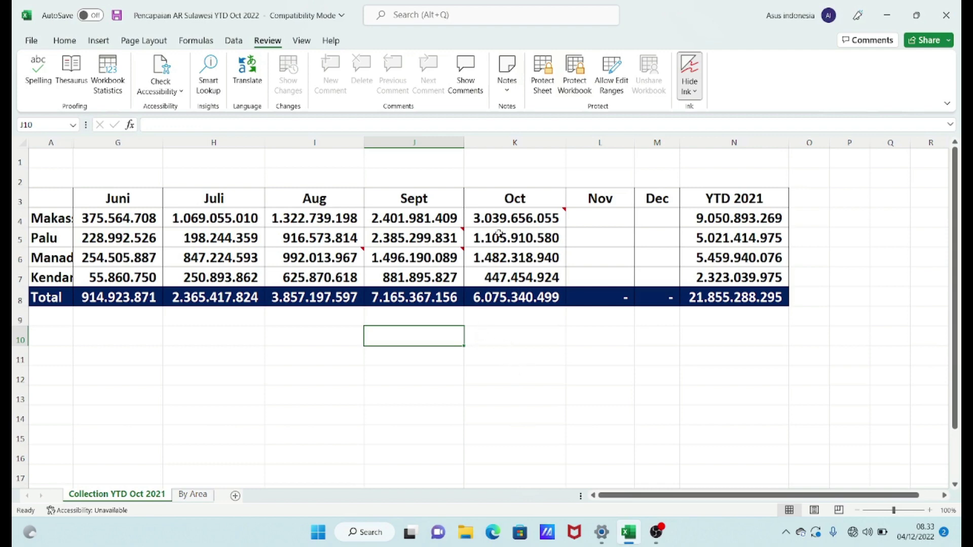
mouse_move(515, 219)
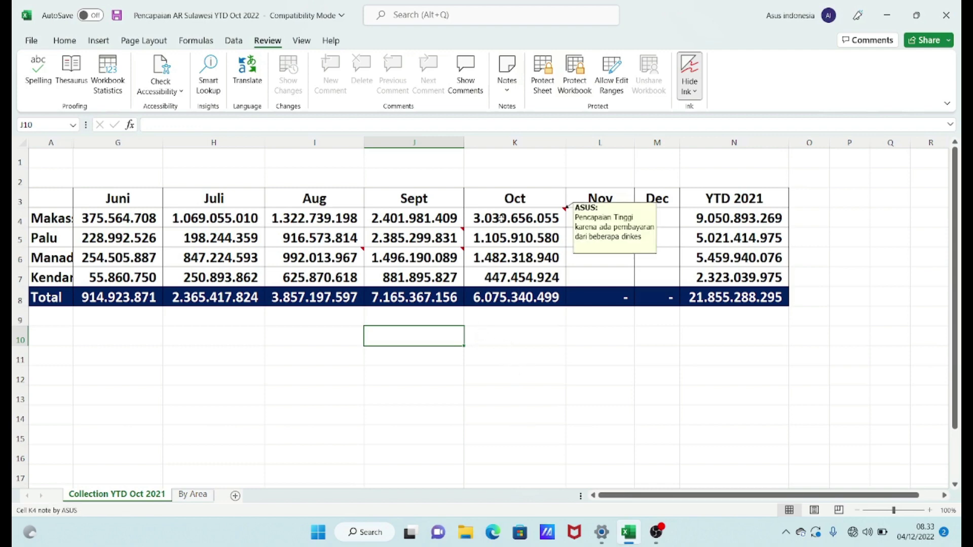
Set the notes on K4, J5 and J6 to stay permanently shown
click(501, 218)
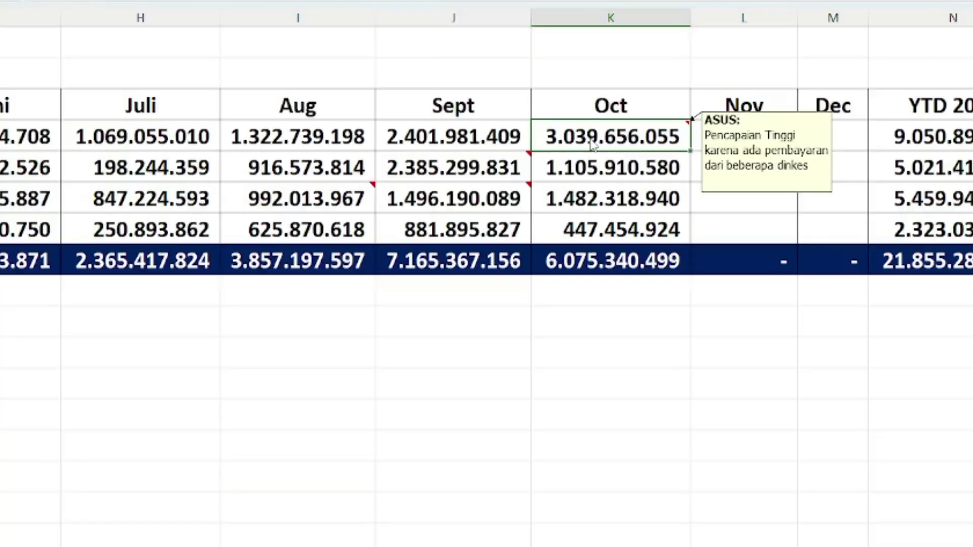
right_click(591, 145)
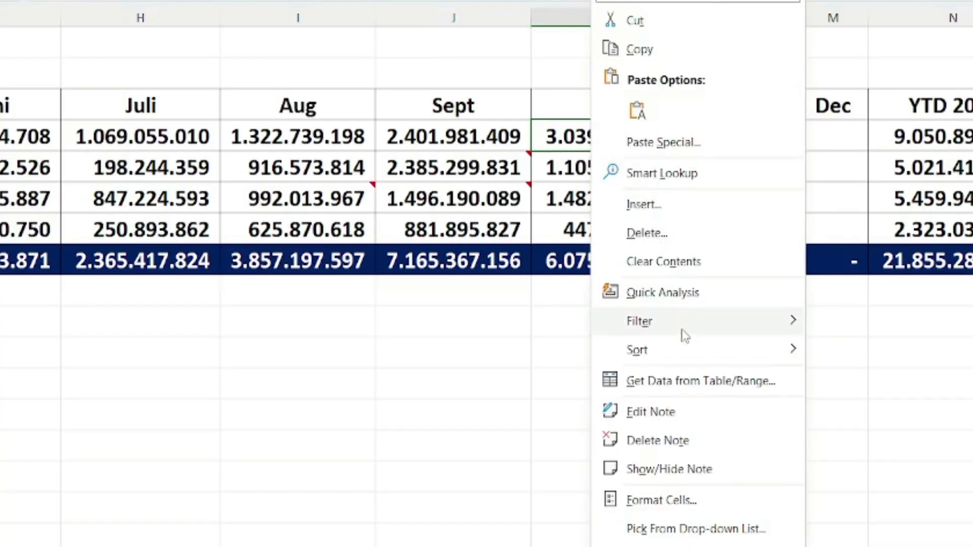
click(692, 476)
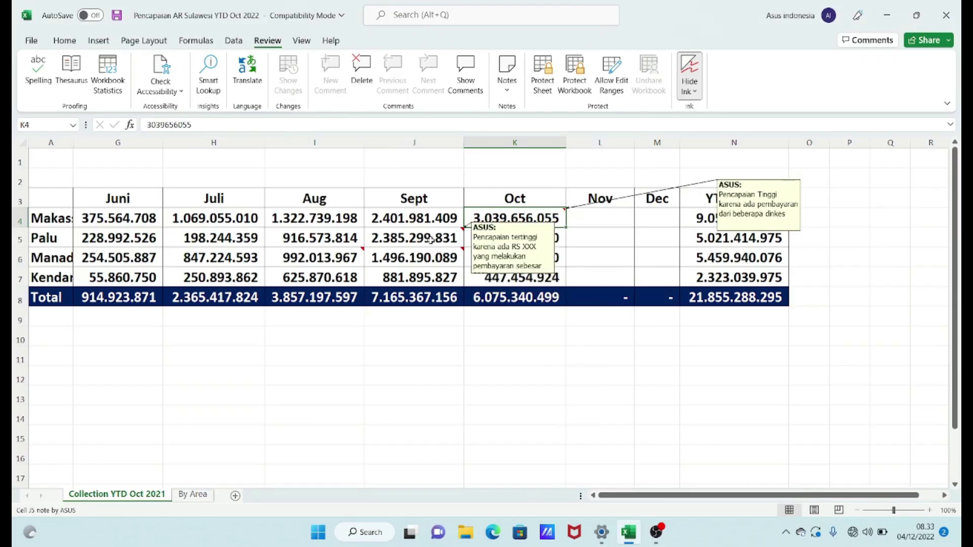
right_click(433, 242)
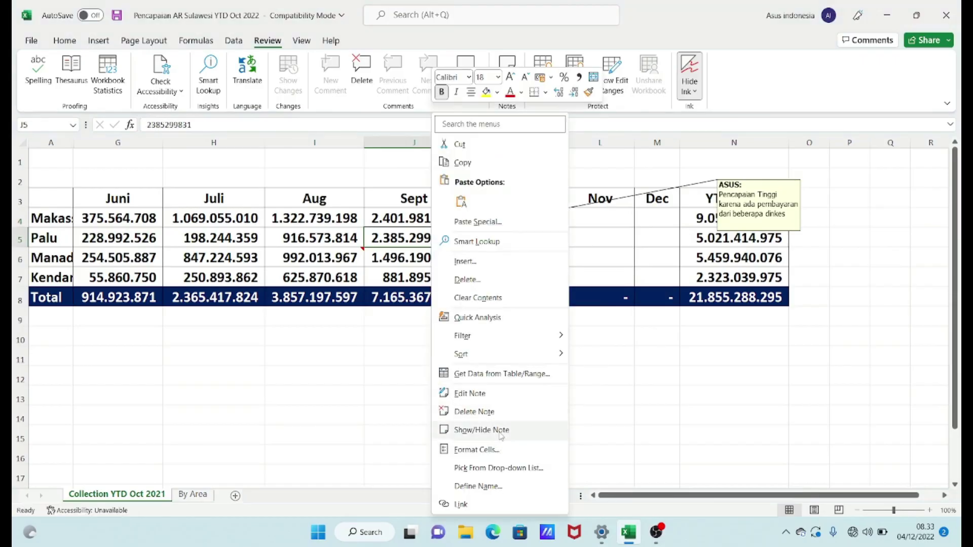
click(500, 430)
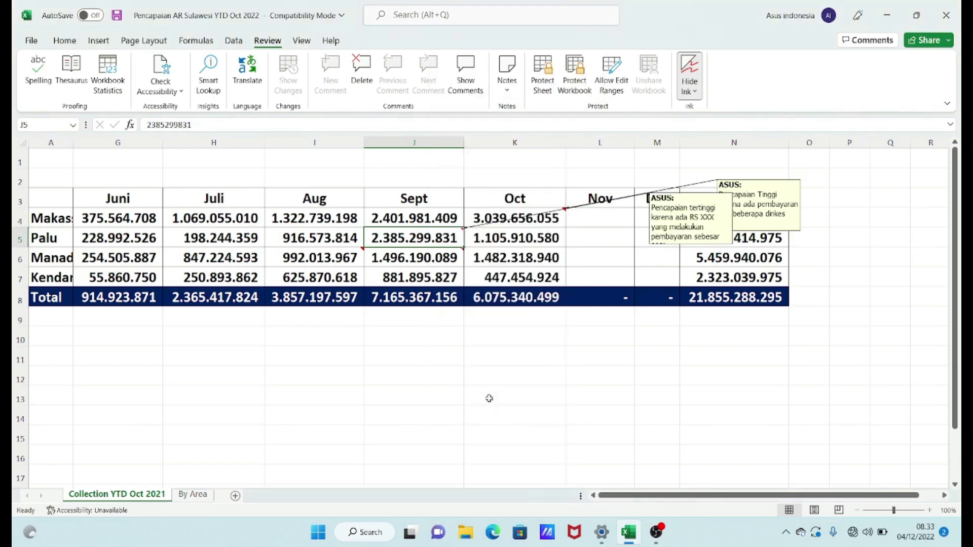
click(437, 262)
mouse_move(414, 258)
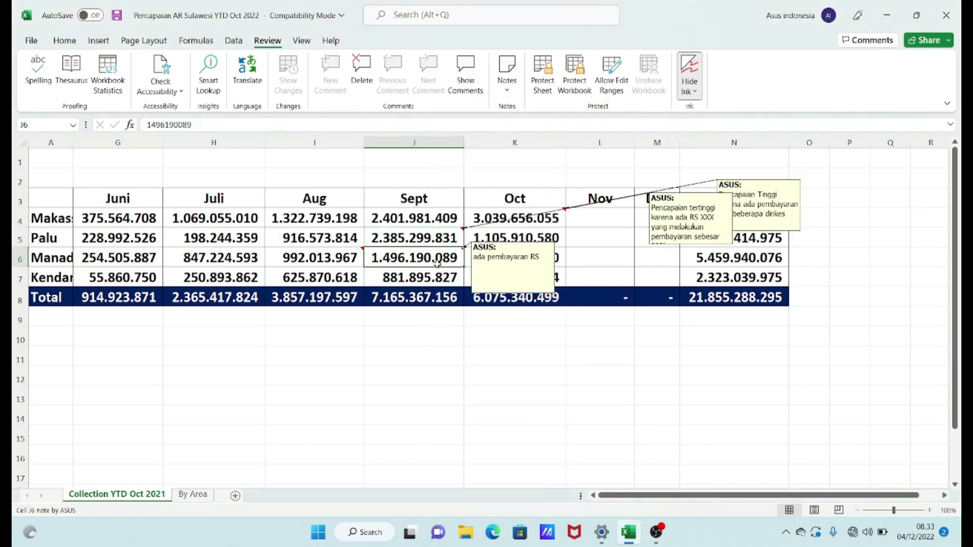
right_click(437, 262)
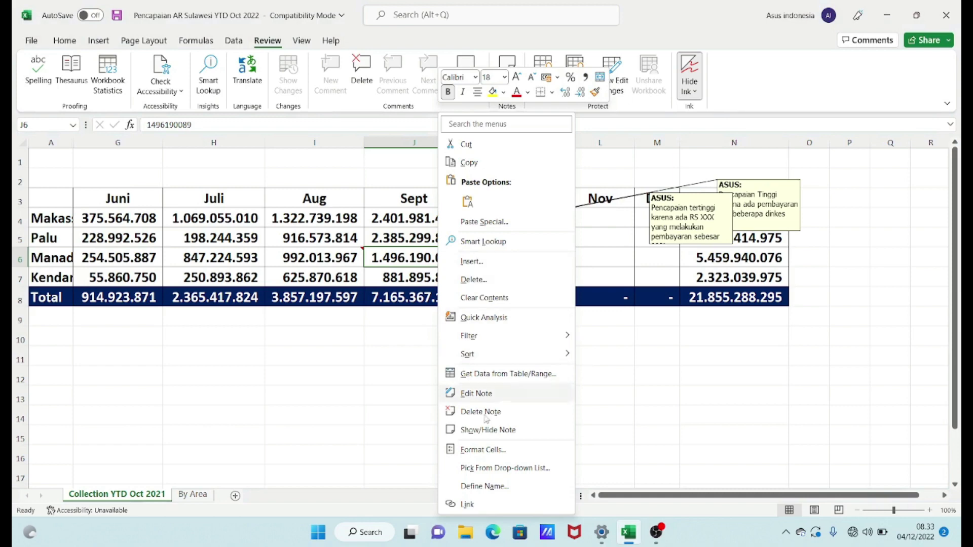
click(489, 432)
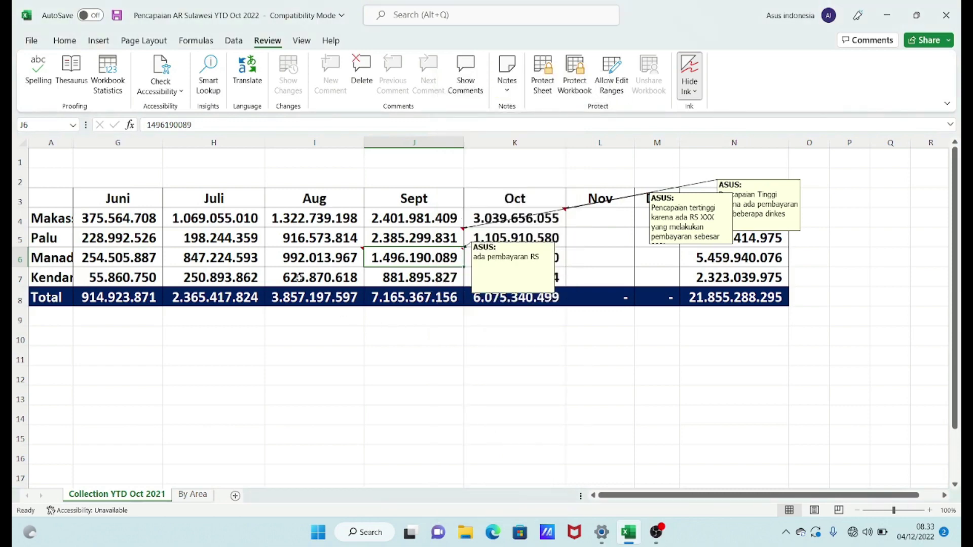
click(640, 360)
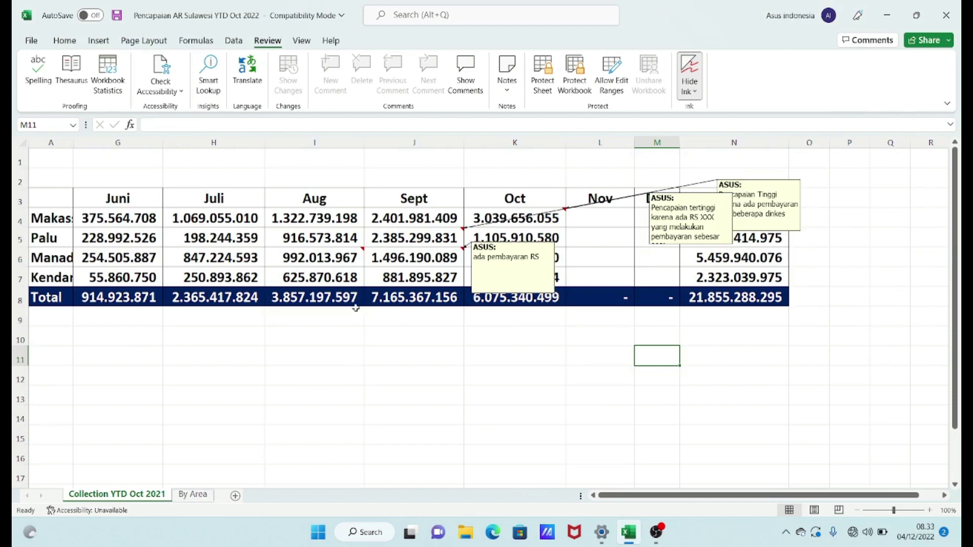
Keep the 'penurunann pembayaran' note on cell I6 permanently displayed
right_click(332, 258)
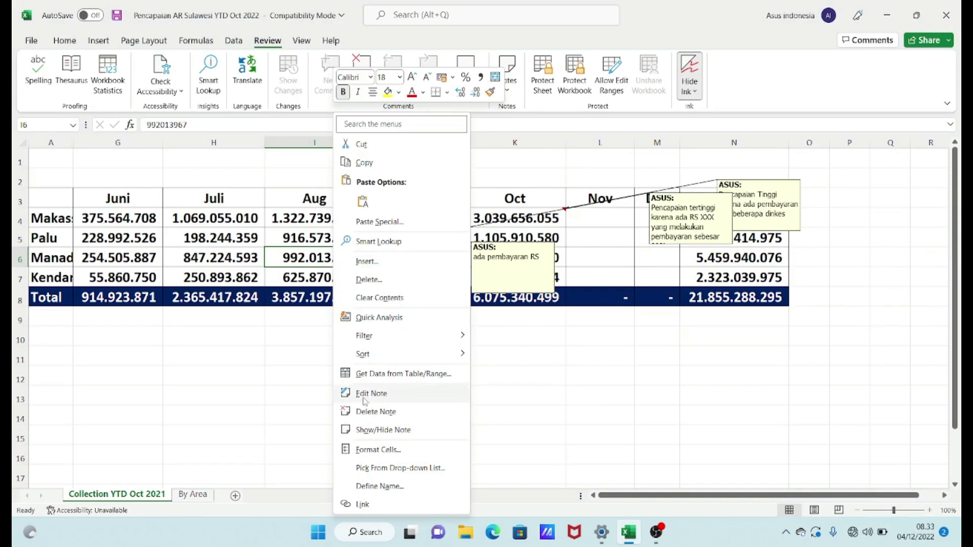
click(366, 433)
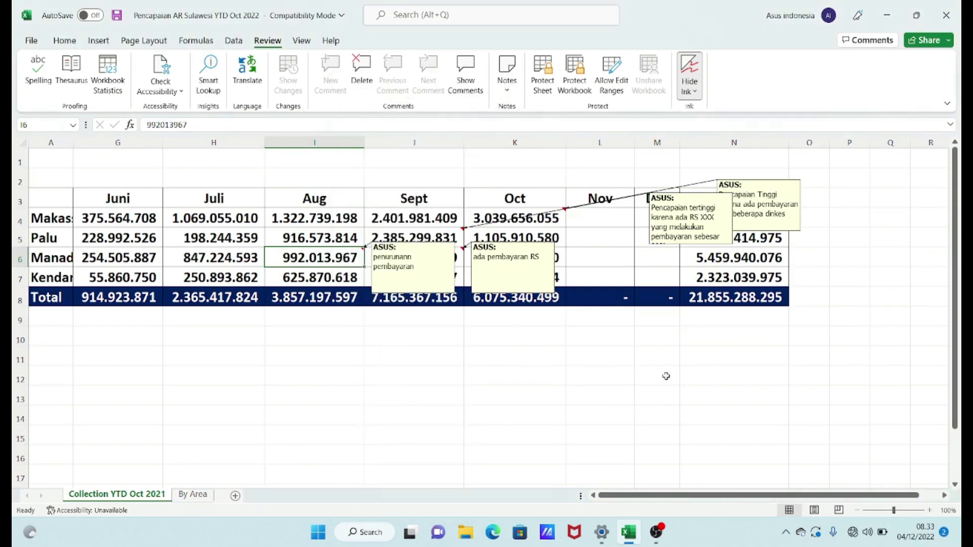
click(681, 383)
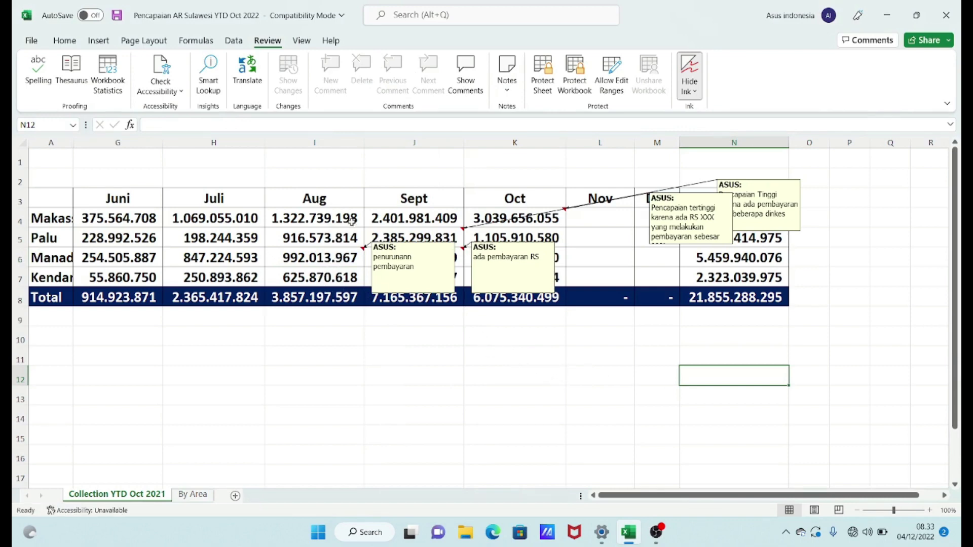
Delete the notes on cells I6 and J6
right_click(329, 258)
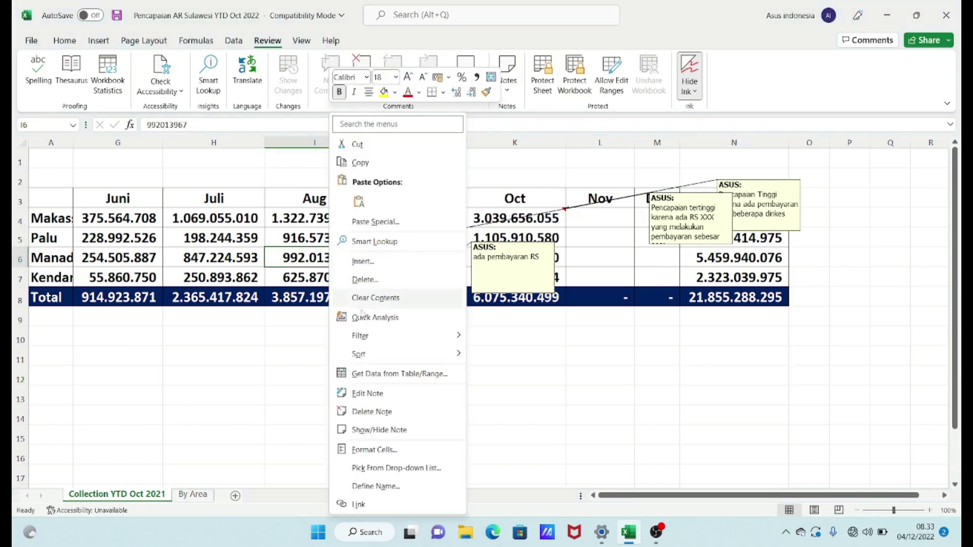
click(371, 411)
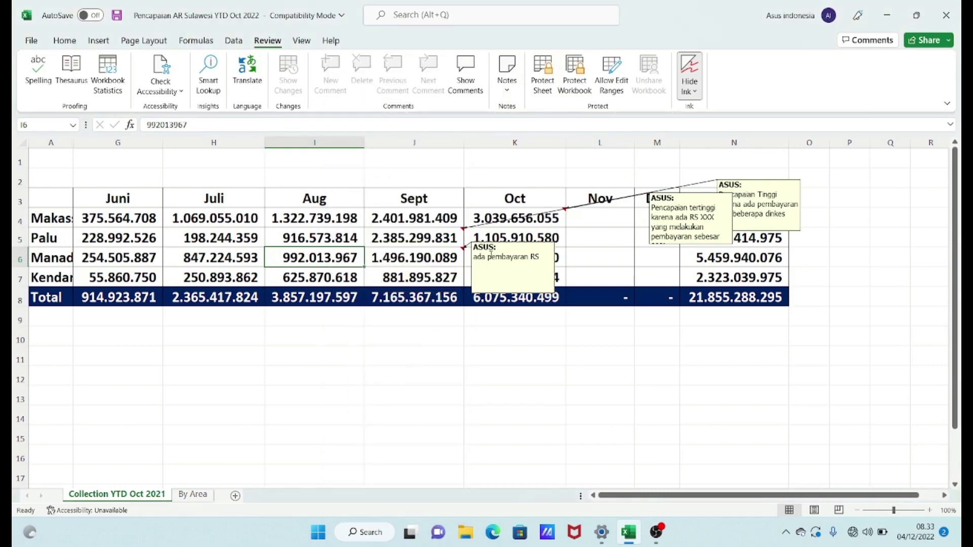
click(441, 259)
right_click(440, 259)
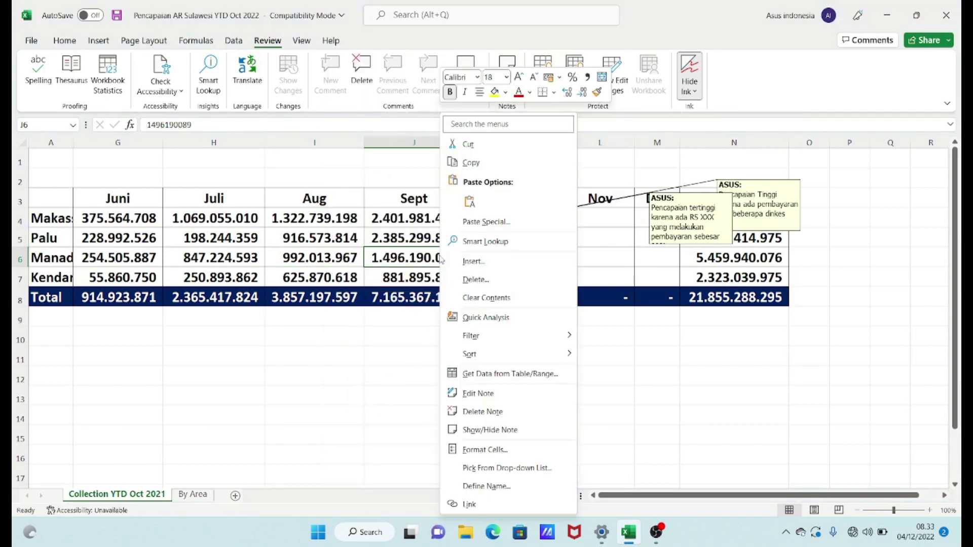
click(476, 412)
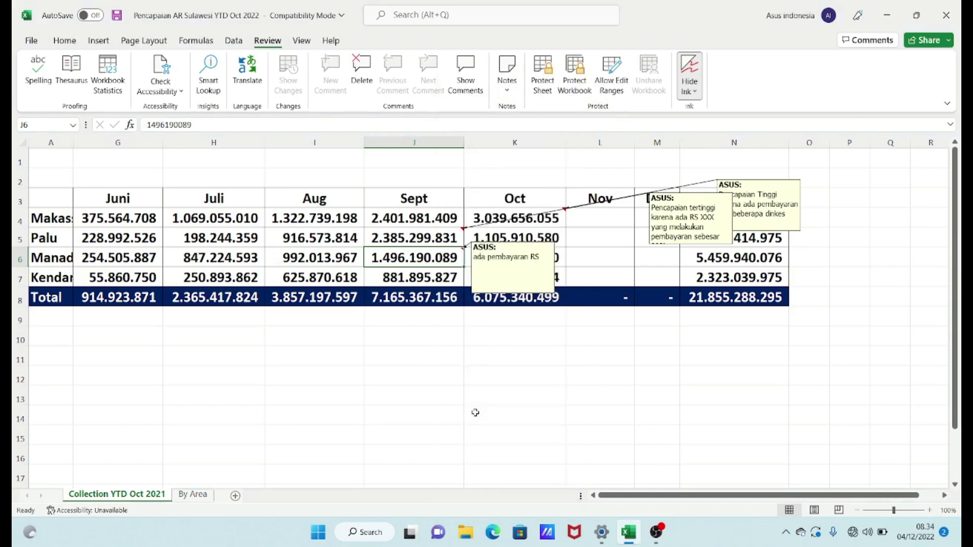